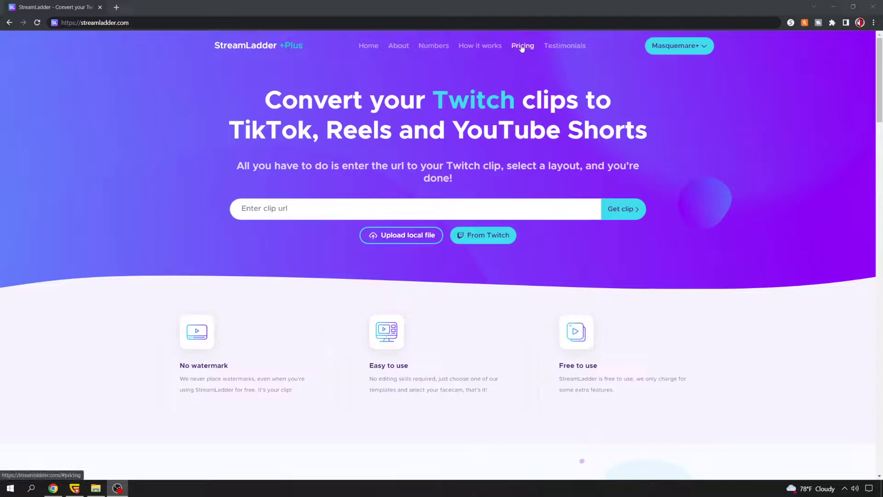
- Browse the pricing section, comparing yearly and monthly billing prices
left_click(522, 46)
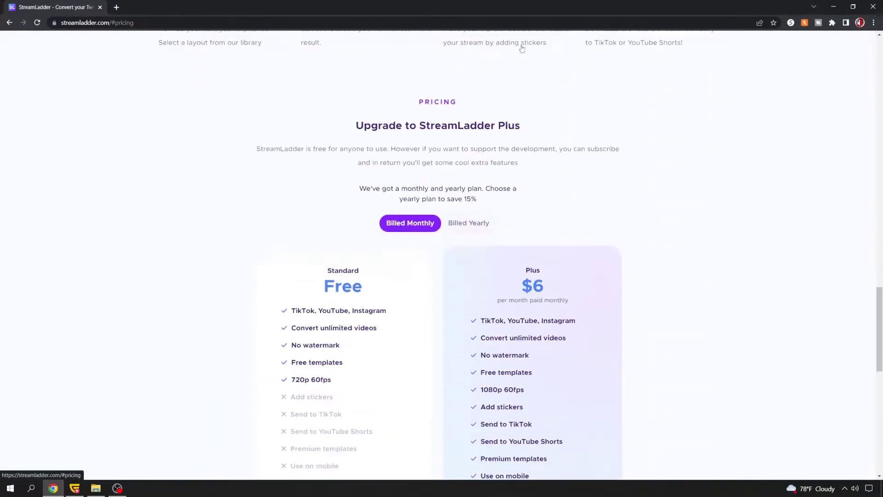
scroll(653, 211, "down", 3)
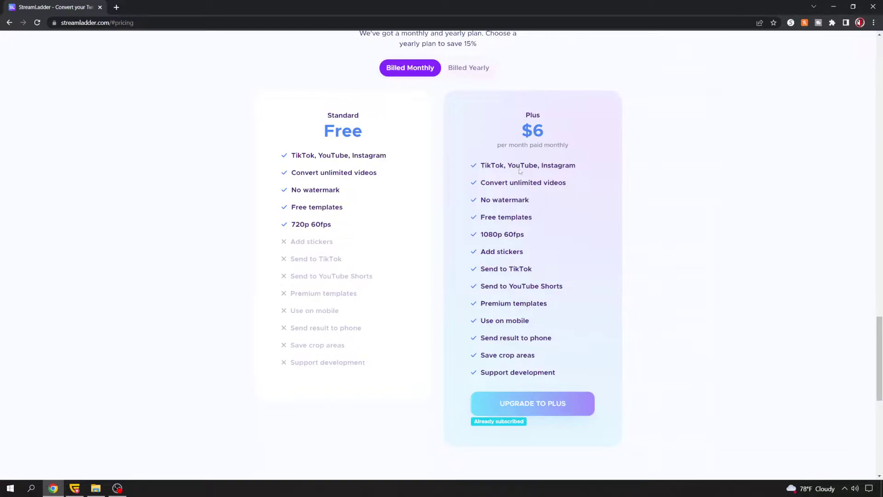
left_click(464, 72)
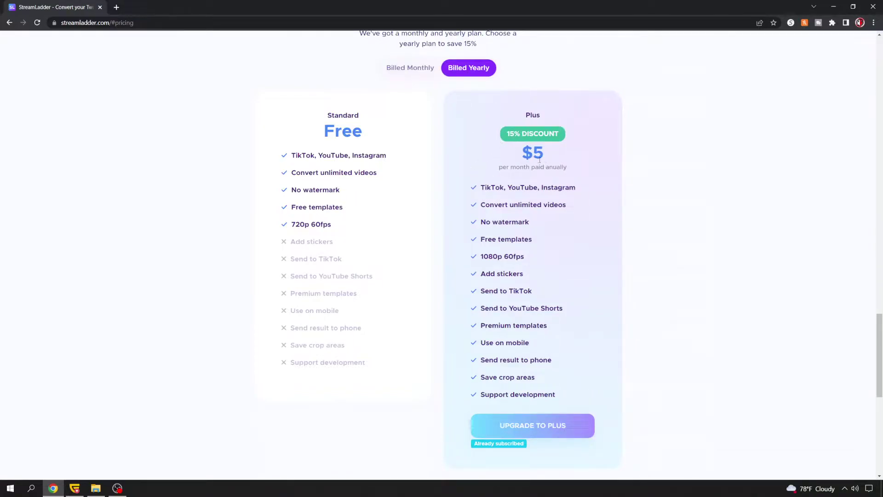
left_click(411, 70)
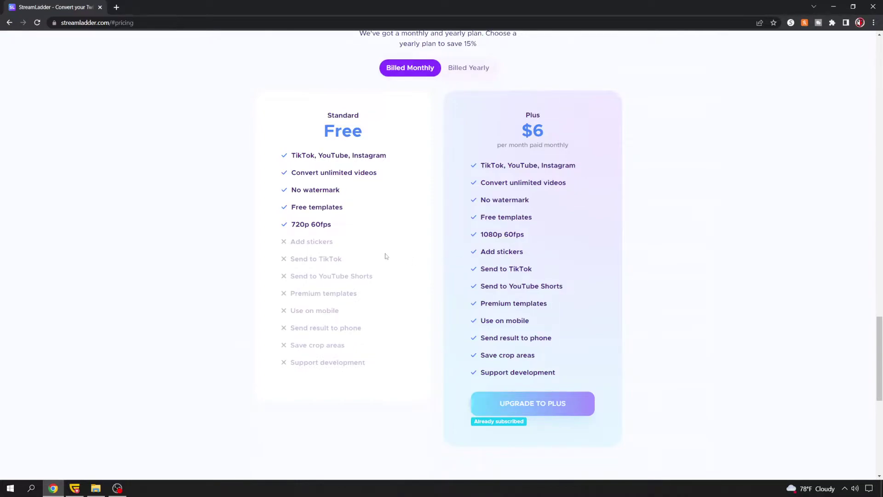
scroll(386, 256, "up", 1)
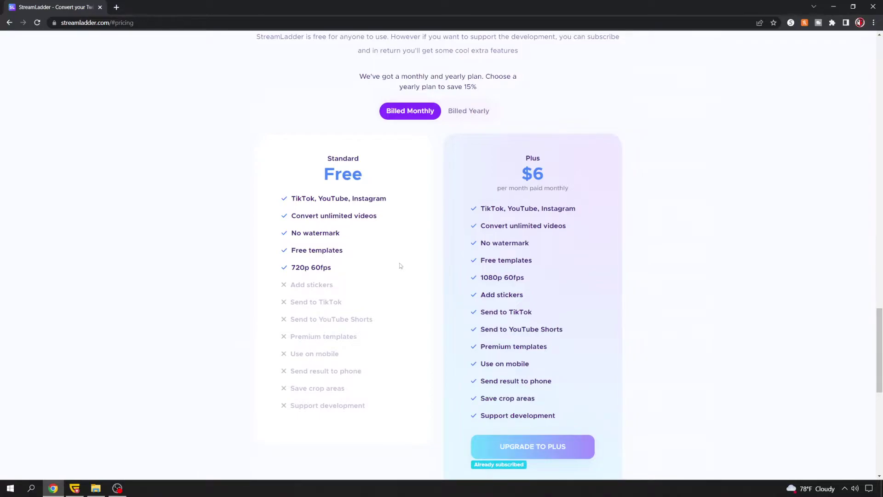
scroll(400, 266, "up", 15)
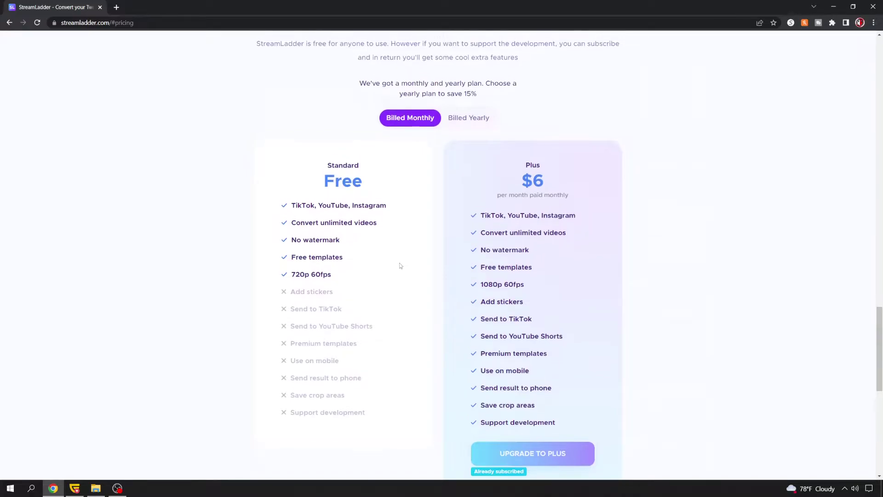
scroll(401, 265, "up", 15)
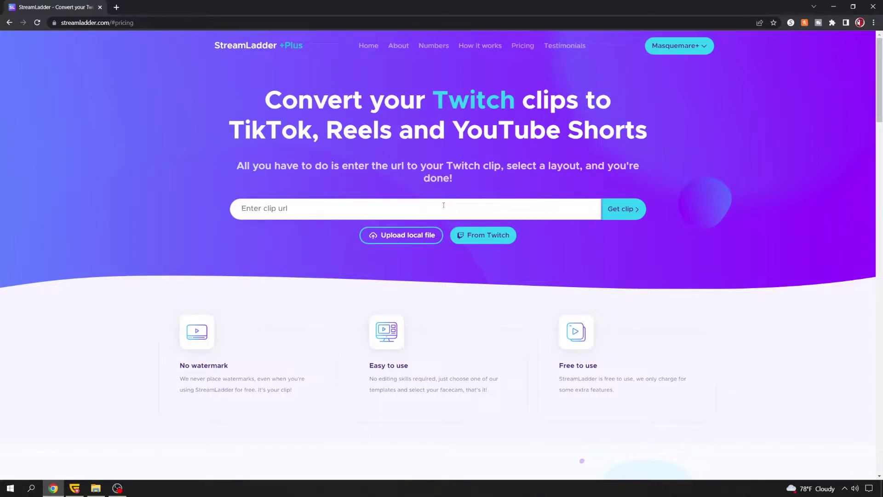
- Paste the Twitch clip link into the URL field and load the clip
right_click(444, 206)
left_click(470, 271)
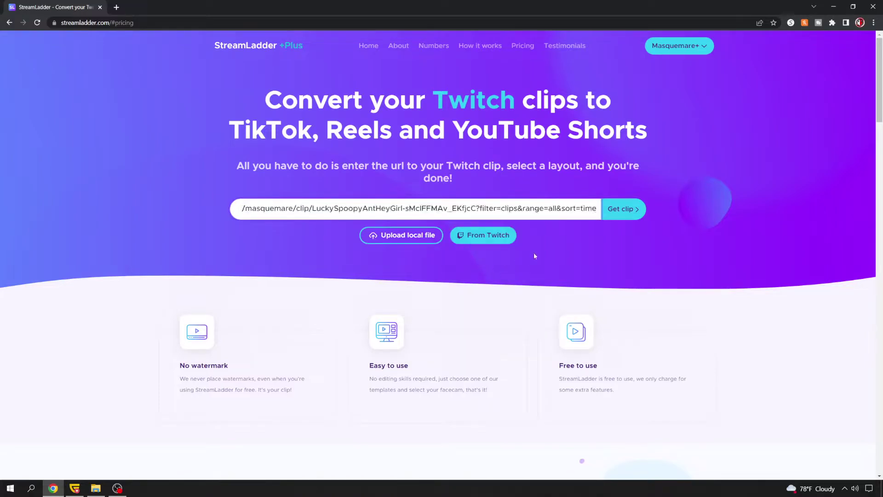
left_click(620, 211)
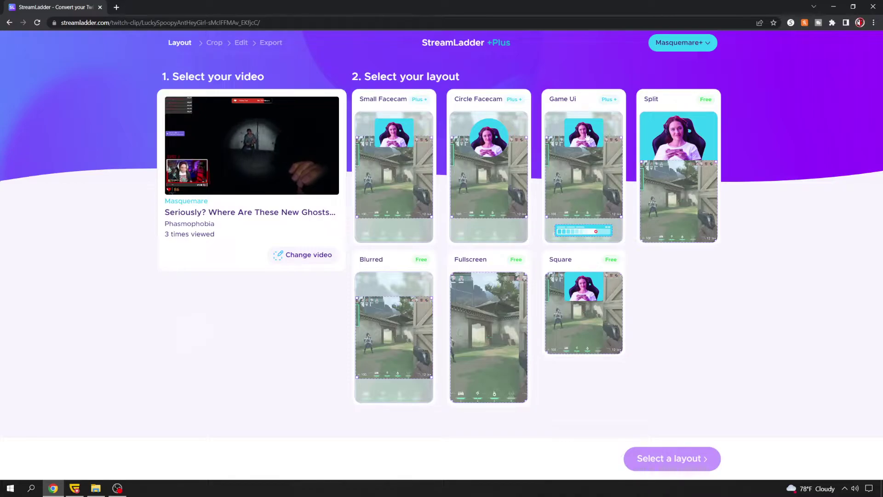
mouse_move(175, 194)
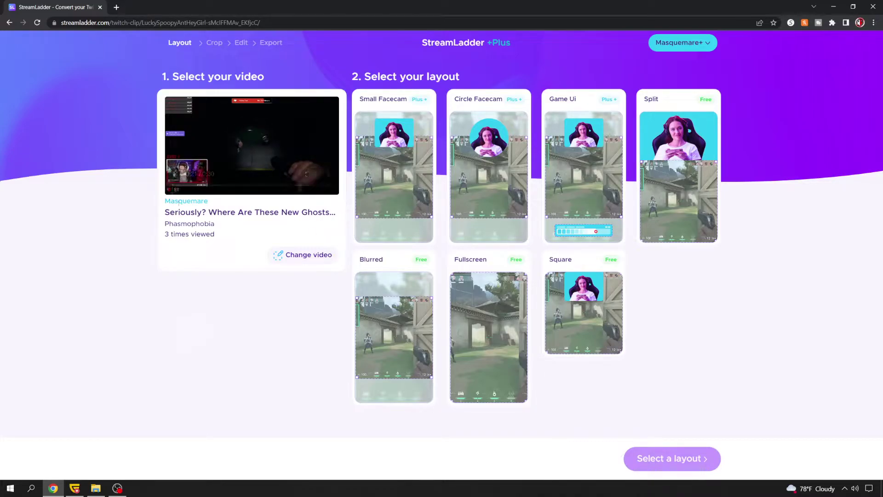
- Watch the clip preview full screen, then exit back to the layout choices
left_click(308, 174)
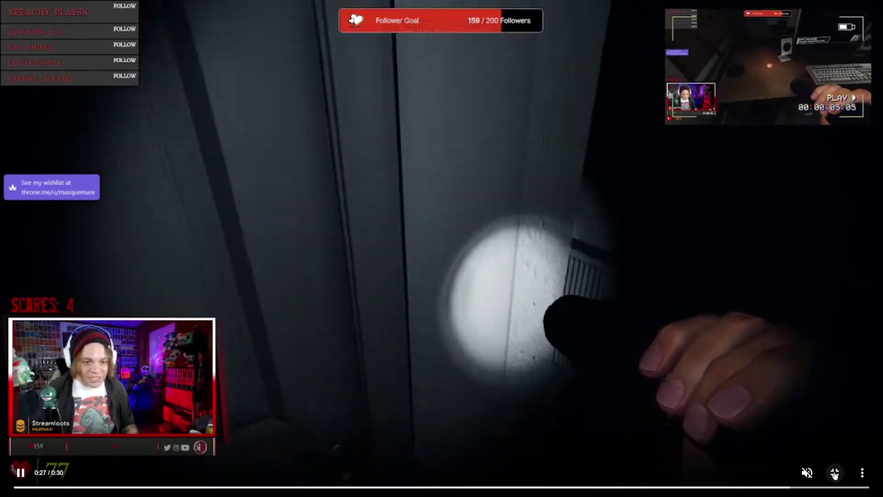
left_click(835, 474)
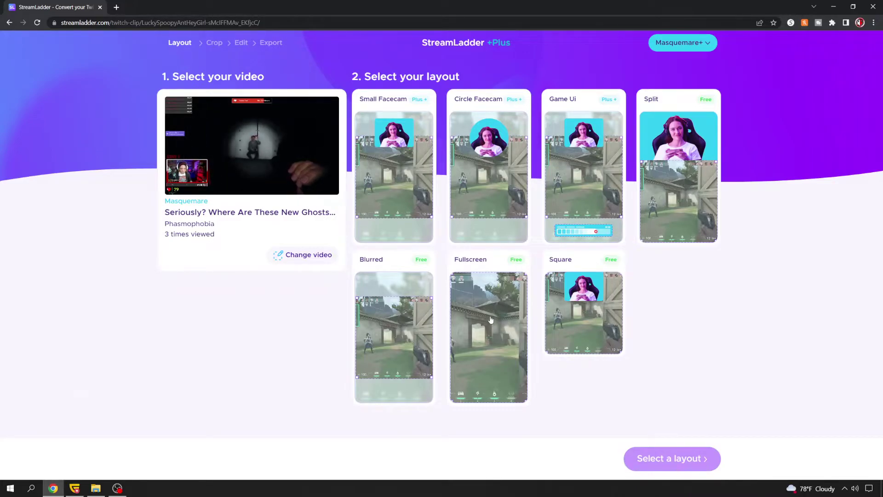
- Pick the Split layout and confirm it to reach facecam selection
left_click(691, 181)
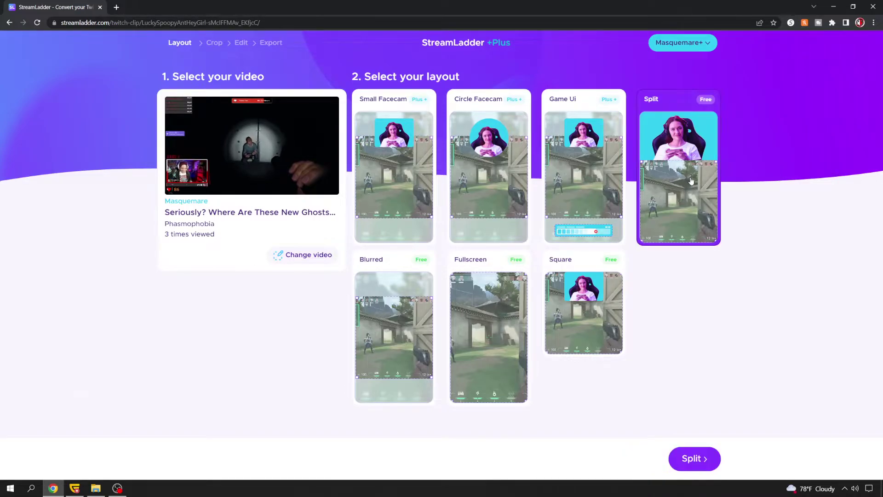
left_click(698, 458)
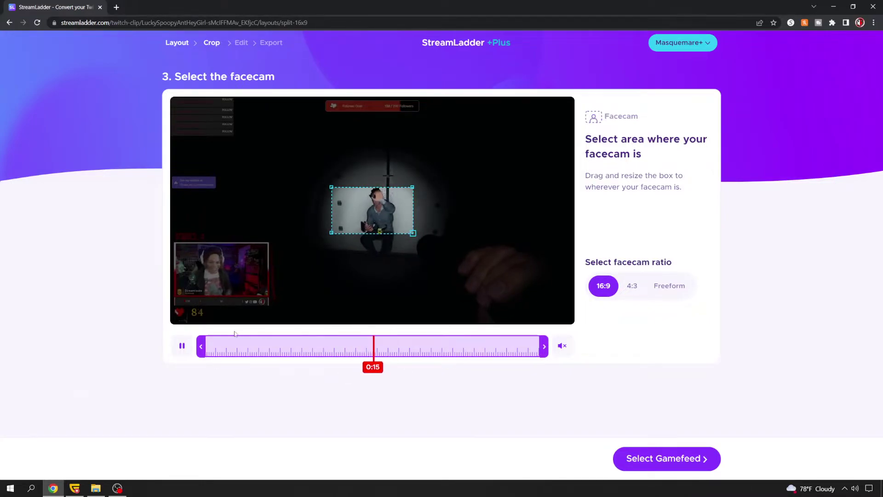
- Trim the clip from both ends to its middle portion, leaving the preview muted
left_click_drag(200, 348, 280, 348)
left_click_drag(543, 347, 497, 353)
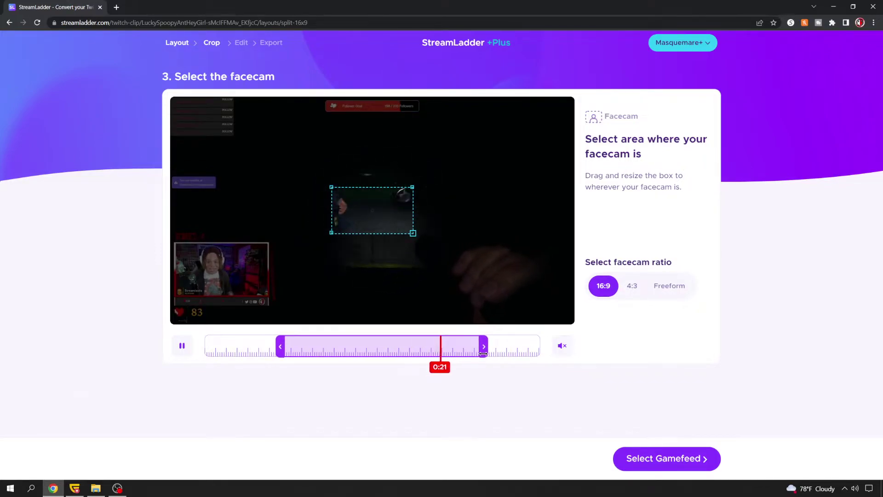
left_click_drag(280, 348, 313, 348)
left_click(562, 346)
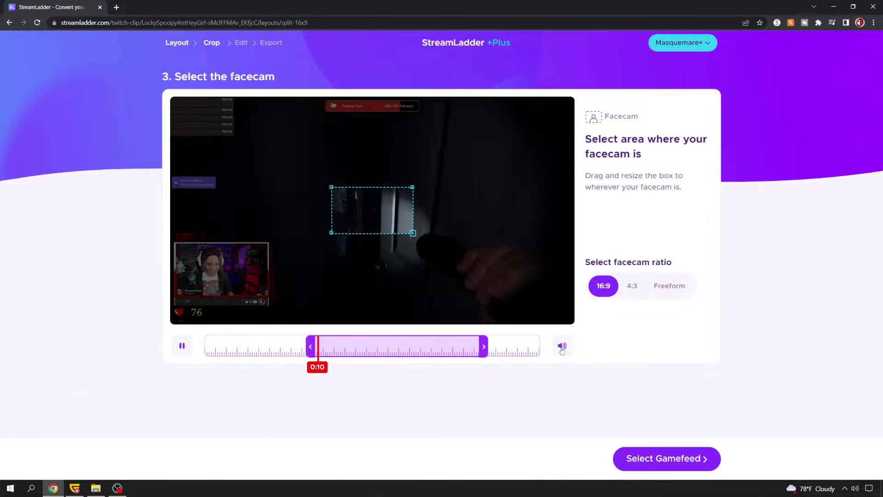
left_click(562, 346)
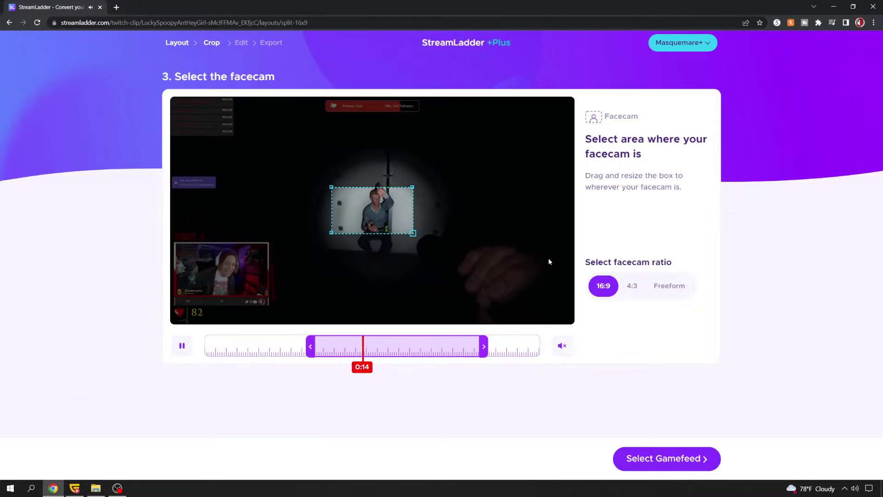
- Switch the facecam ratio to Freeform and nudge the crop box onto the webcam
left_click(661, 287)
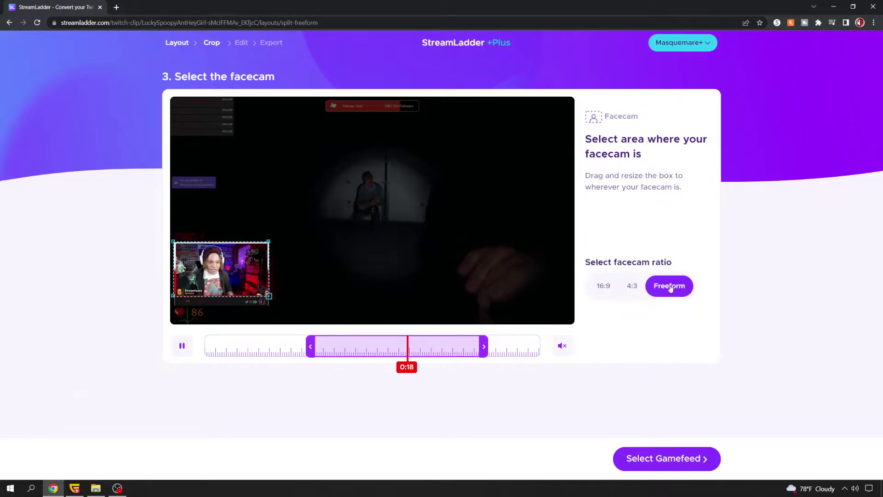
mouse_move(223, 275)
left_mouse_down()
mouse_move(260, 268)
mouse_move(224, 277)
left_mouse_up()
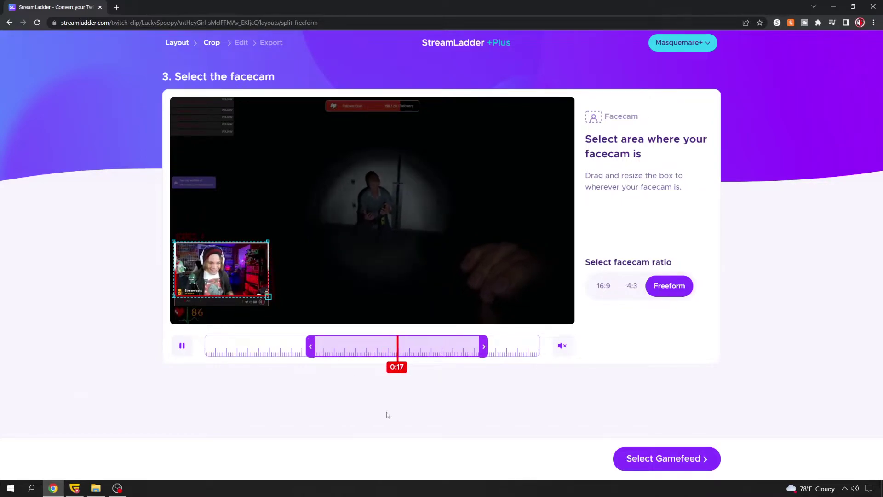
- Enlarge the gamefeed crop box slightly and centre it on the gameplay footage
left_click(700, 458)
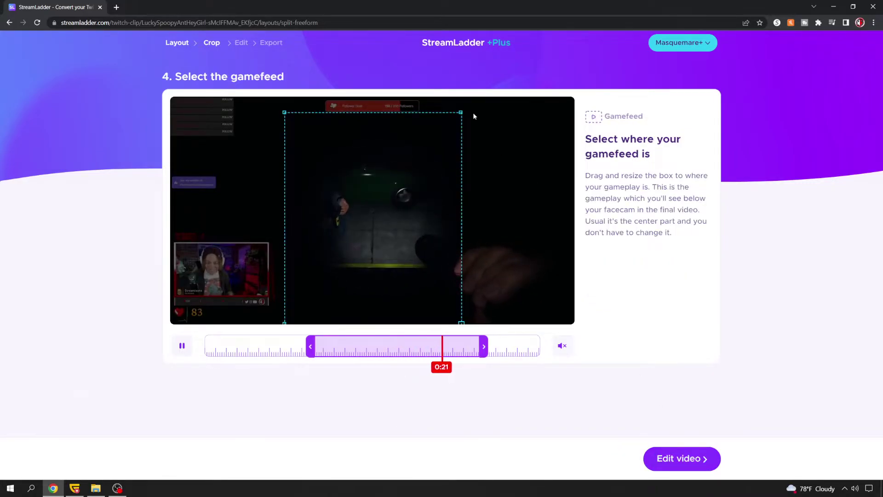
mouse_move(462, 112)
left_mouse_down()
mouse_move(467, 107)
mouse_move(460, 112)
left_mouse_up()
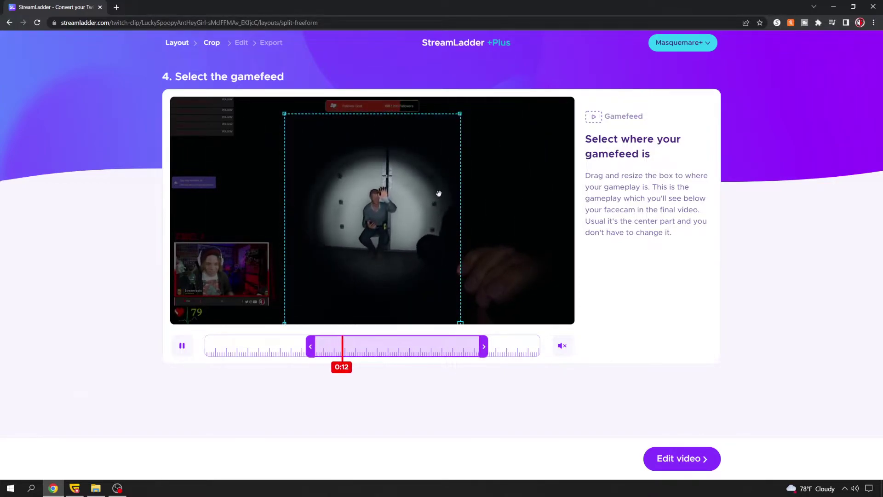
left_click_drag(436, 198, 427, 204)
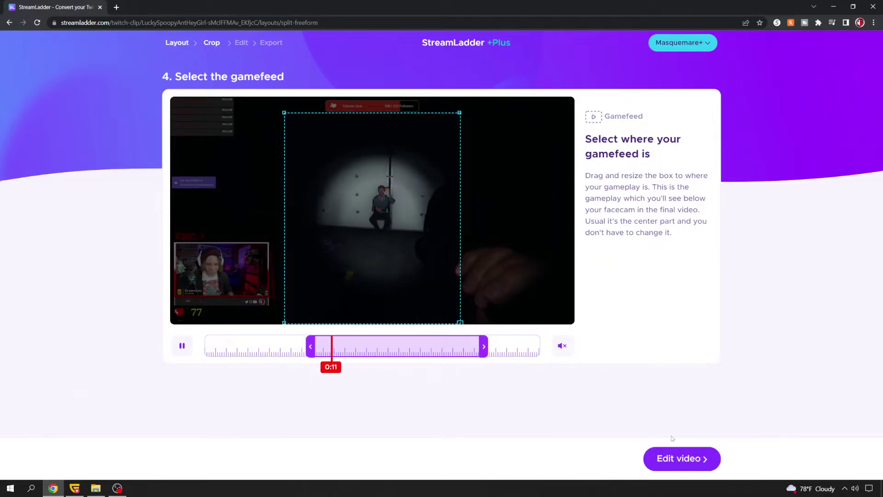
- Open the editor's vertical split preview and show the Twitch sticker library
left_click(674, 459)
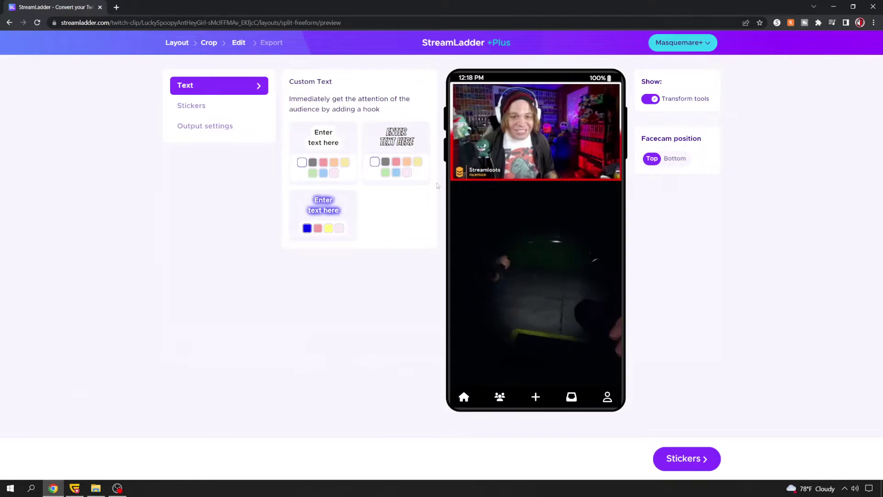
left_click(211, 111)
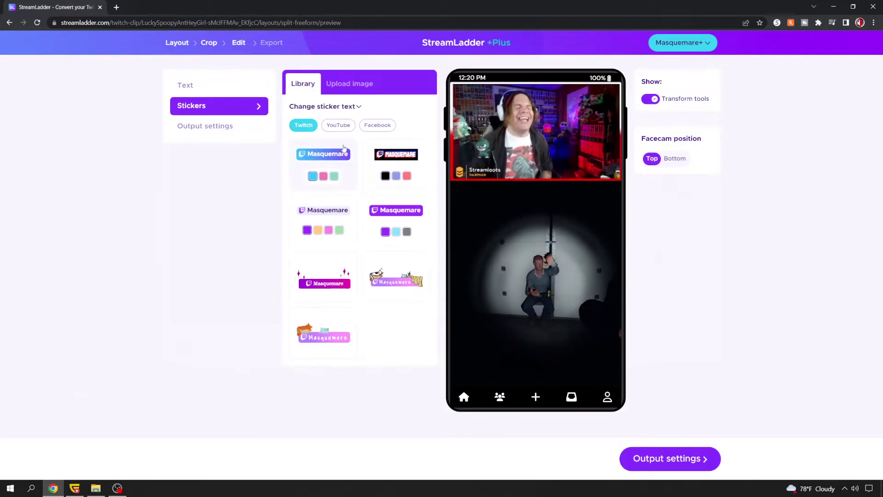
- Add the purple Twitch name sticker at the facecam's lower-right corner
left_click(333, 87)
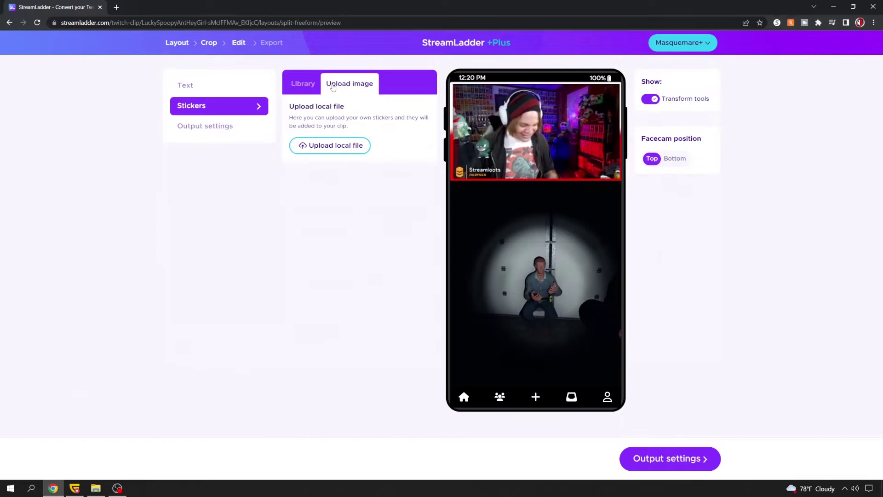
left_click(307, 87)
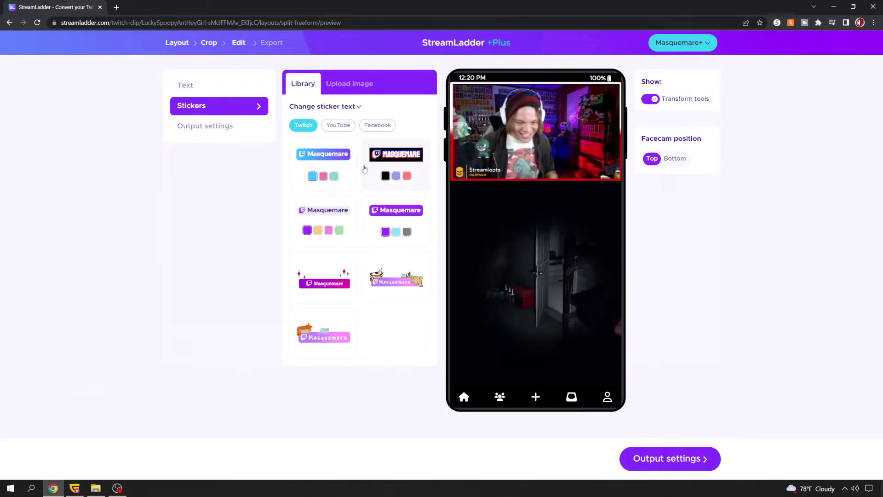
left_click(336, 129)
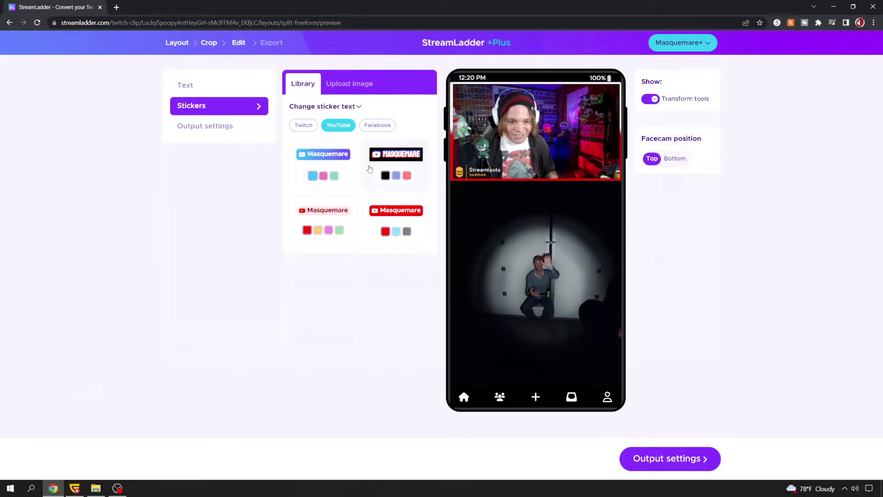
left_click(308, 128)
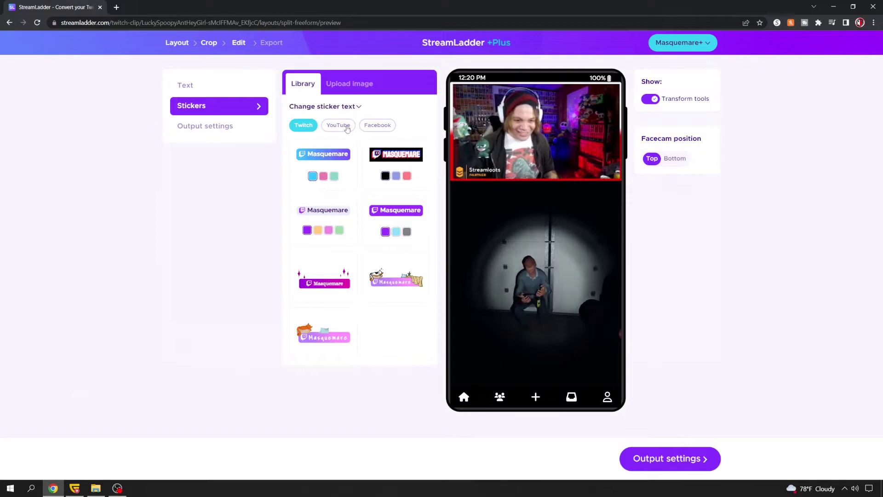
left_click(337, 129)
left_click(381, 128)
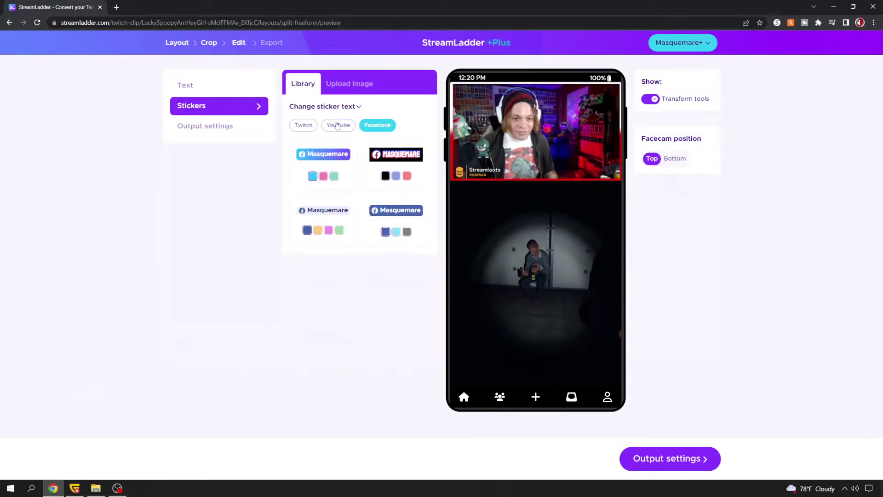
left_click(303, 127)
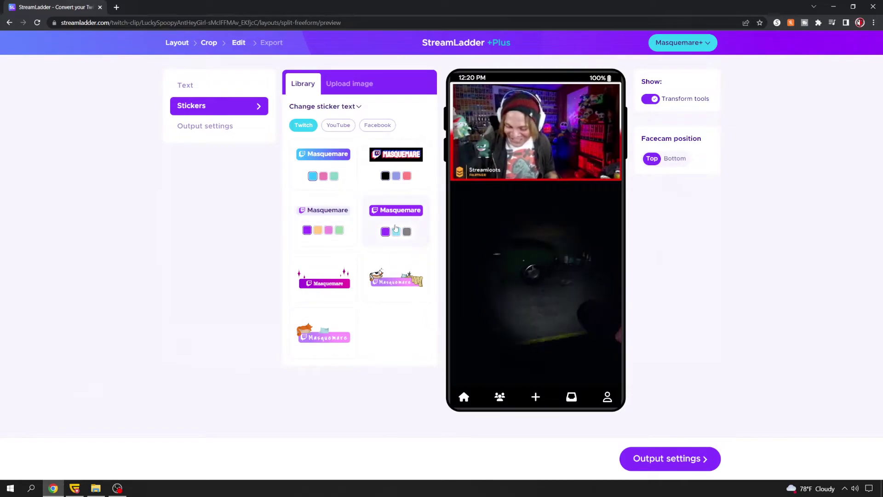
left_click(400, 211)
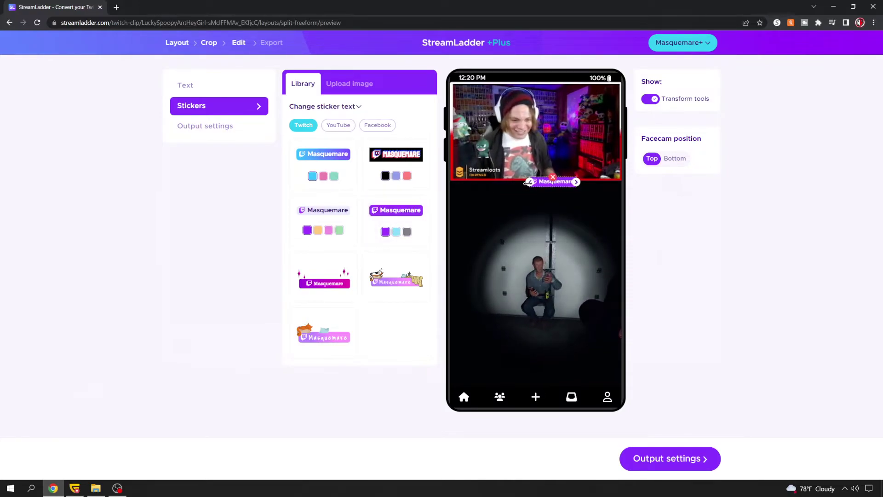
left_click_drag(538, 184, 576, 172)
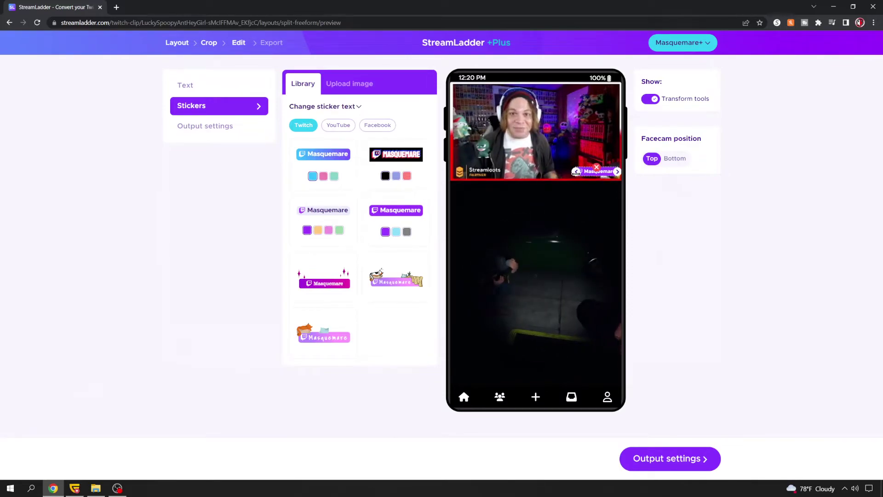
- Add the red YouTube Masquemare sticker, shrink it above the Twitch one, and hide transform handles
left_click(339, 125)
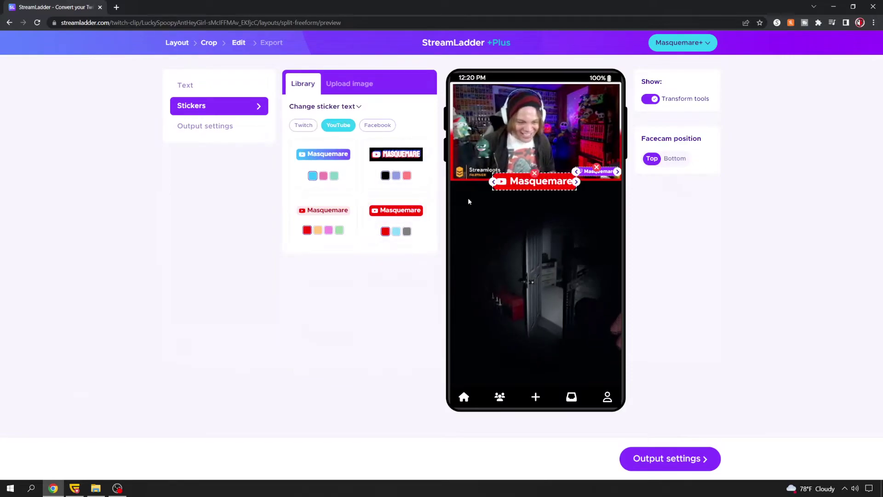
left_click_drag(497, 181, 583, 160)
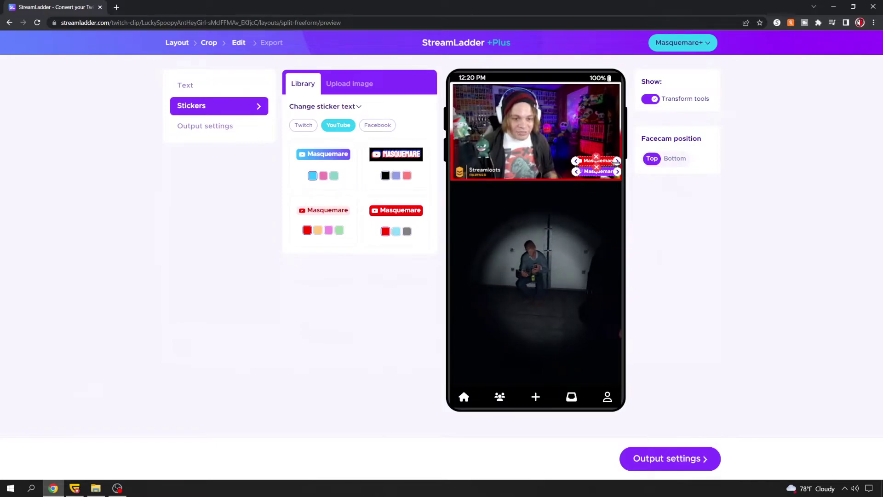
left_click(656, 102)
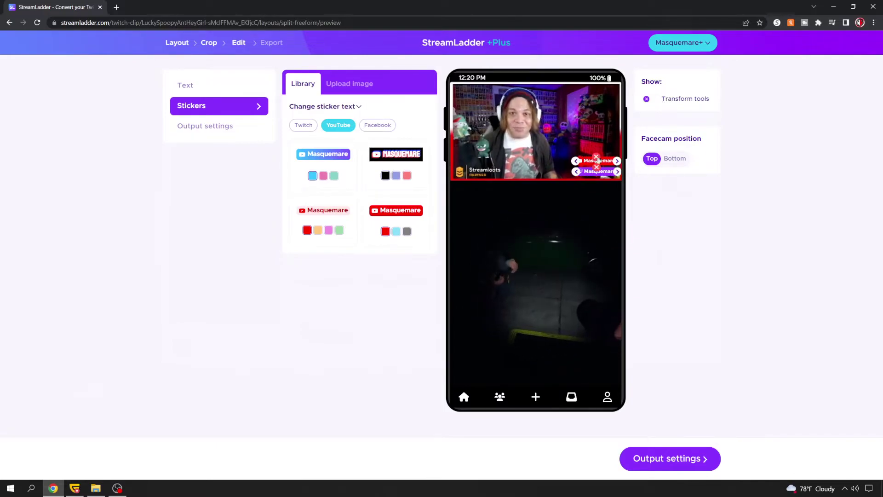
left_click_drag(607, 161, 608, 163)
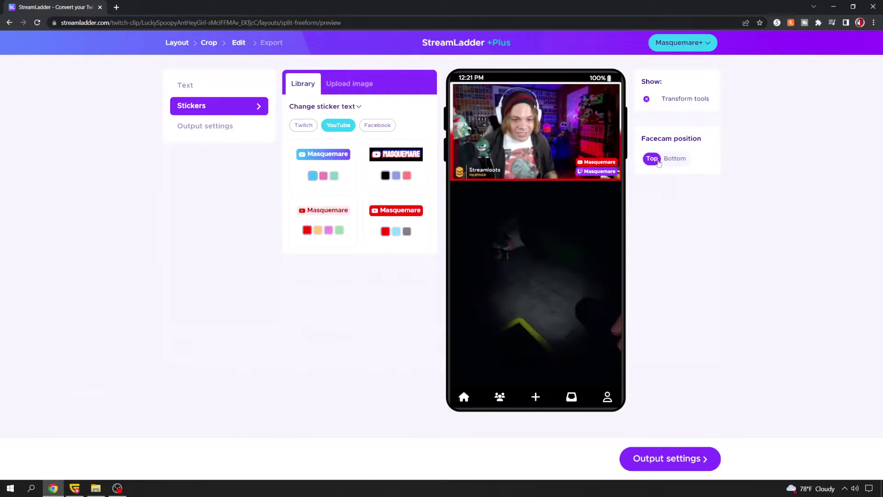
- Try the facecam at the bottom, restore it to the top, and show Custom Text options
left_click(673, 159)
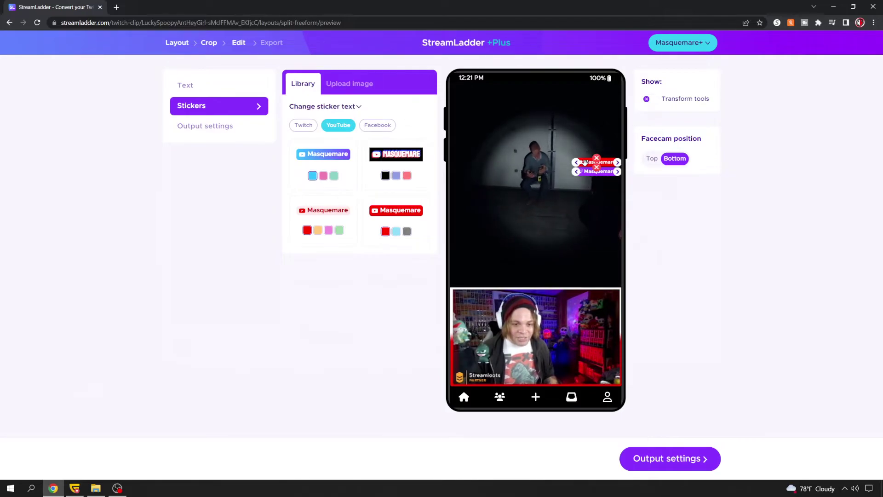
left_click(652, 159)
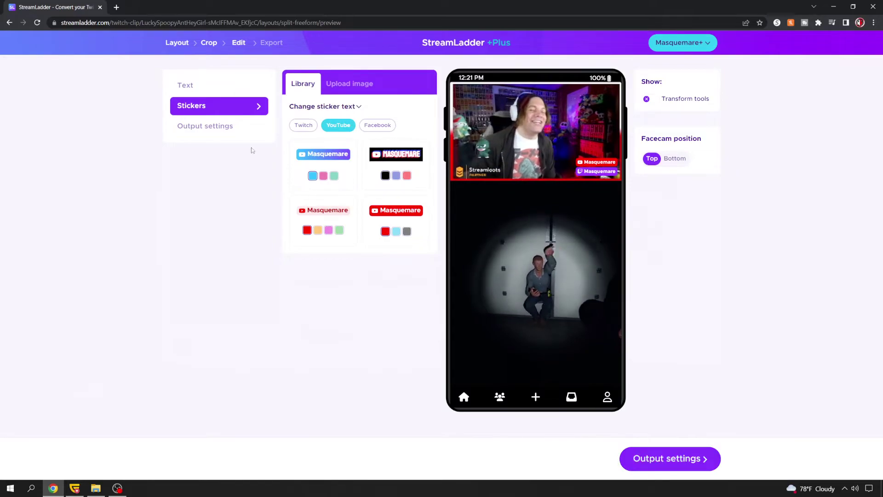
left_click(202, 86)
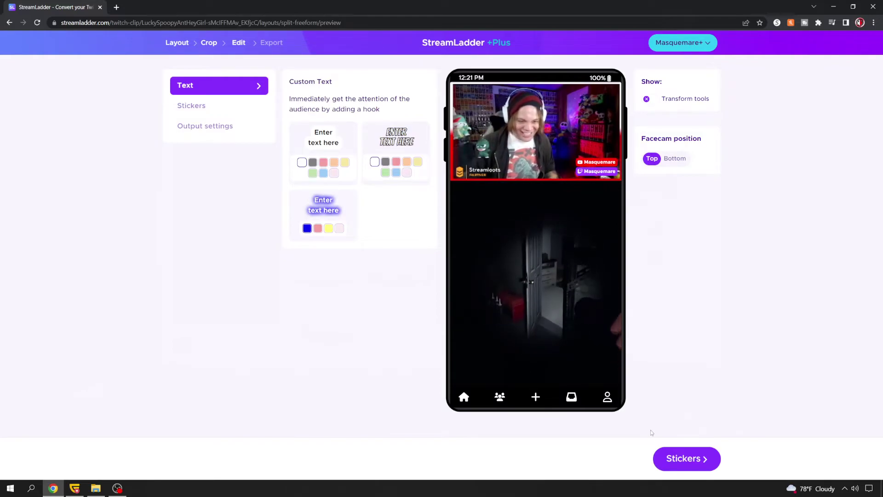
- Keep output quality at 720p / 60fps after trying 1080p, and render the clip
left_click(685, 458)
left_click(679, 459)
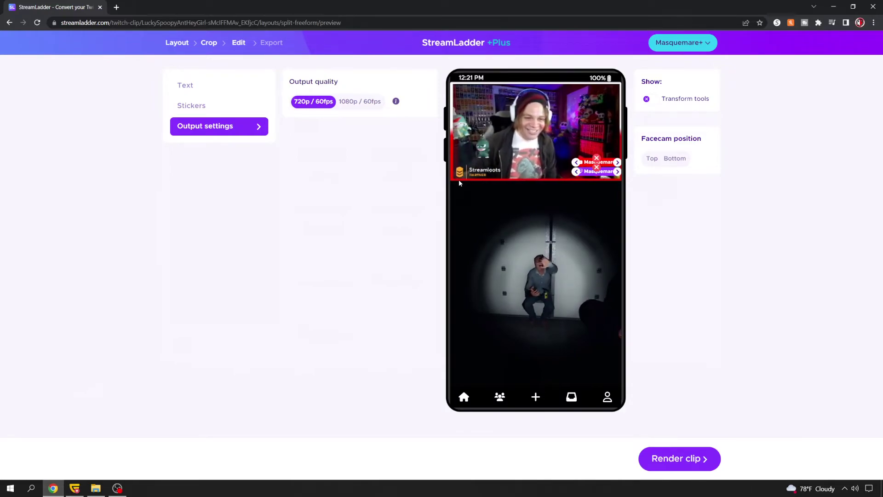
left_click(368, 104)
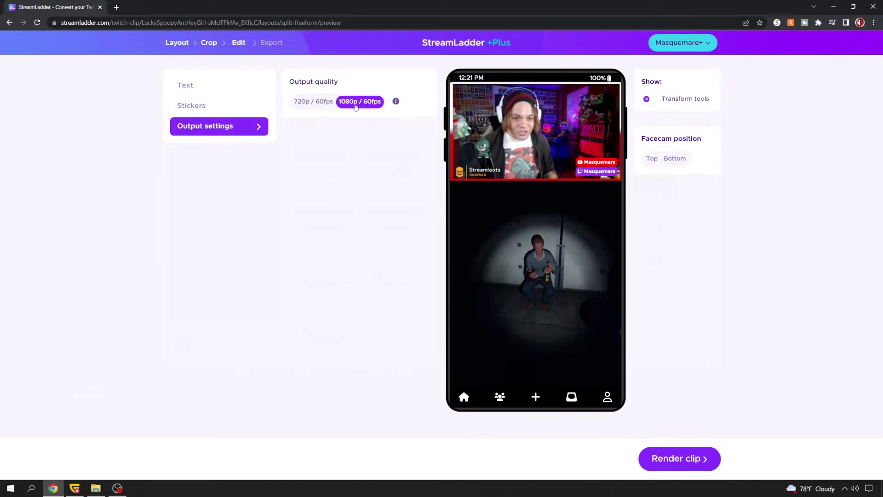
left_click(314, 101)
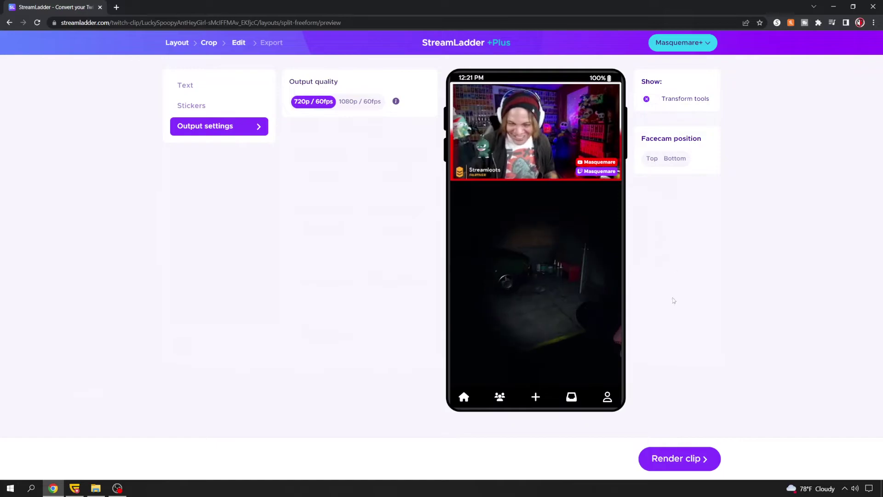
left_click(674, 458)
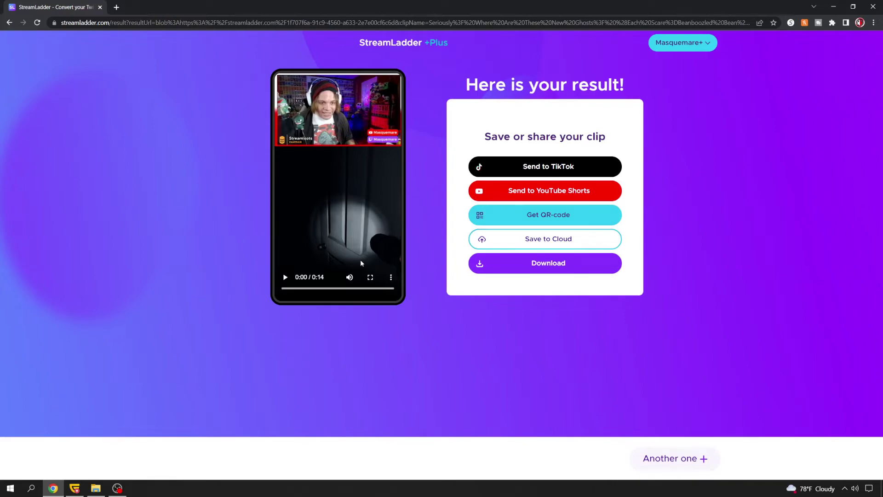
- Play the rendered vertical clip's preview with sound muted, then briefly check the account menu
left_click(352, 278)
left_click(285, 277)
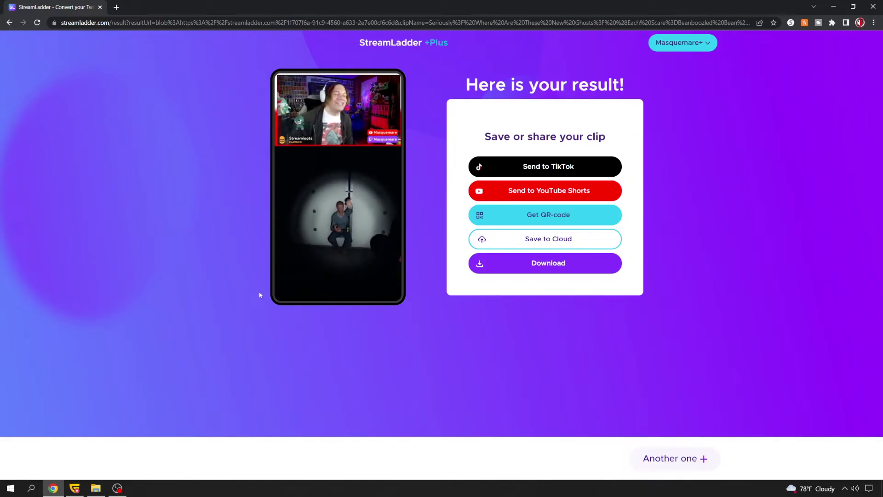
mouse_move(338, 214)
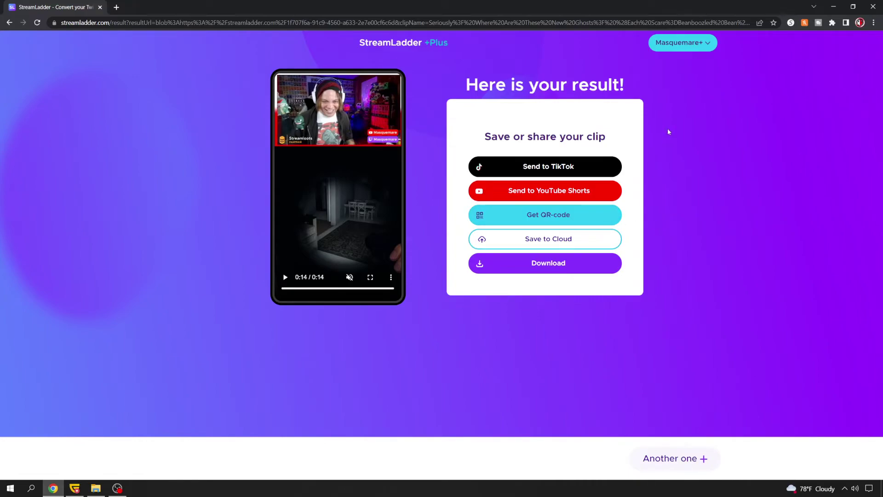
left_click(677, 43)
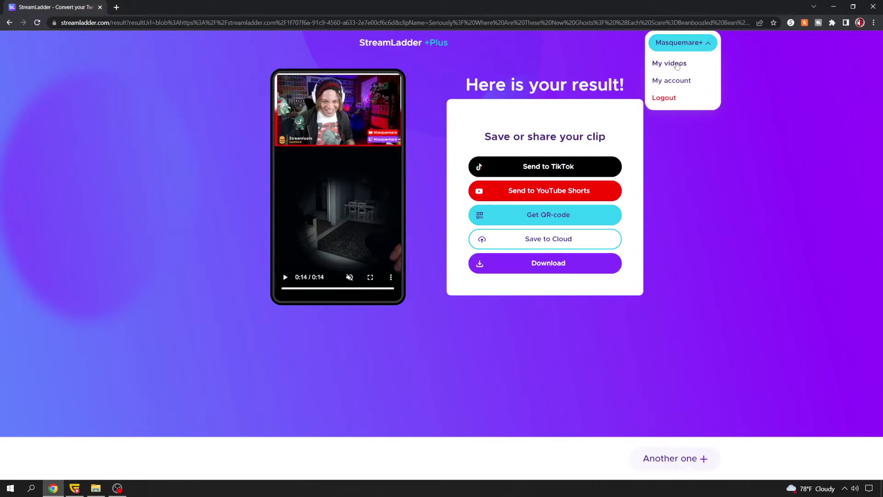
left_click(697, 187)
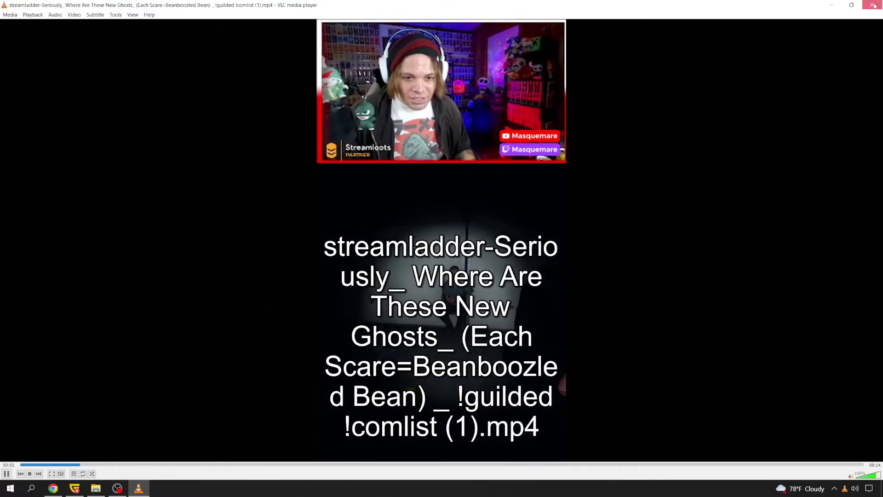
- Close the VLC window playing the downloaded clip to return to StreamLadder's result page
left_click(874, 5)
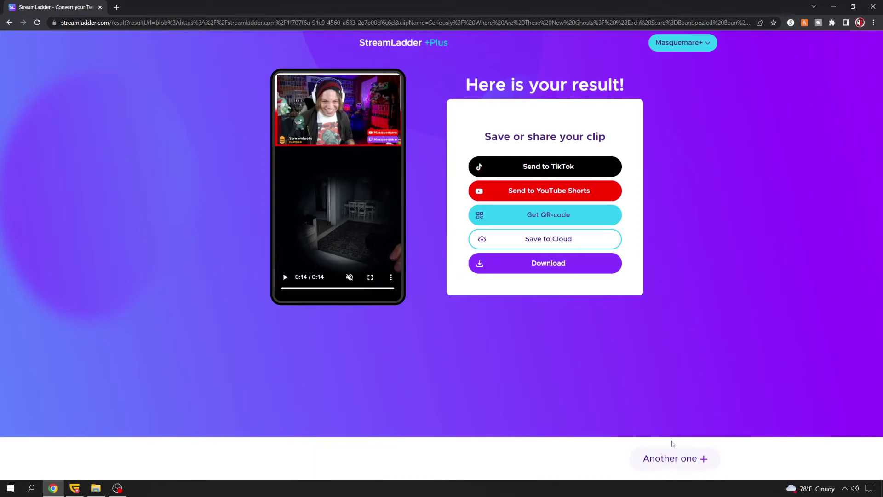
- Upload the local video 'I'm On Your Side!' as a new clip, then leave the layout page
left_click(676, 459)
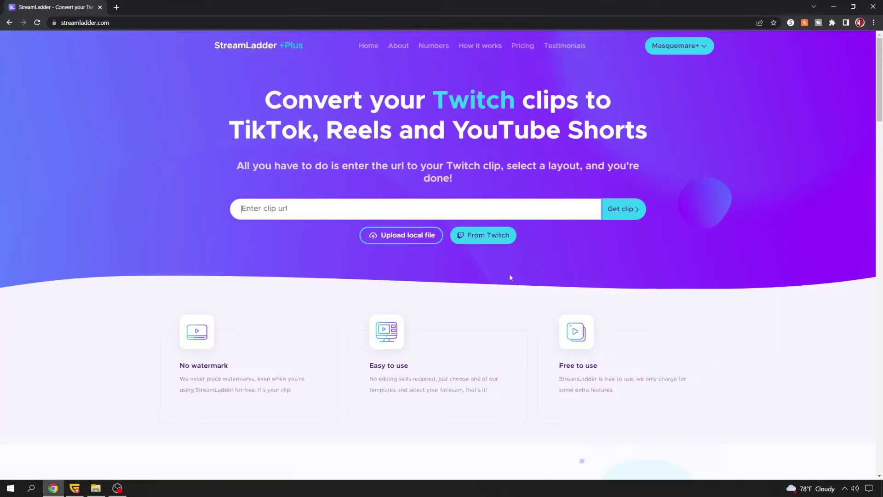
left_click(413, 234)
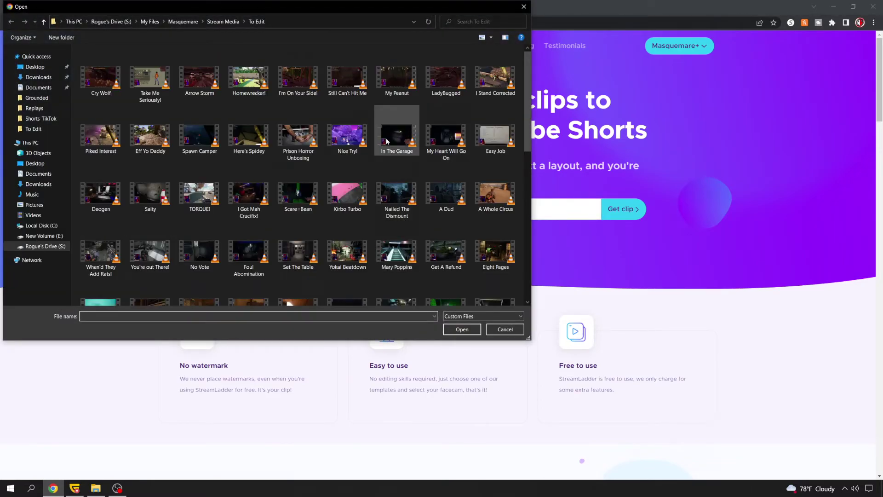
scroll(394, 164, "down", 5)
scroll(394, 164, "up", 5)
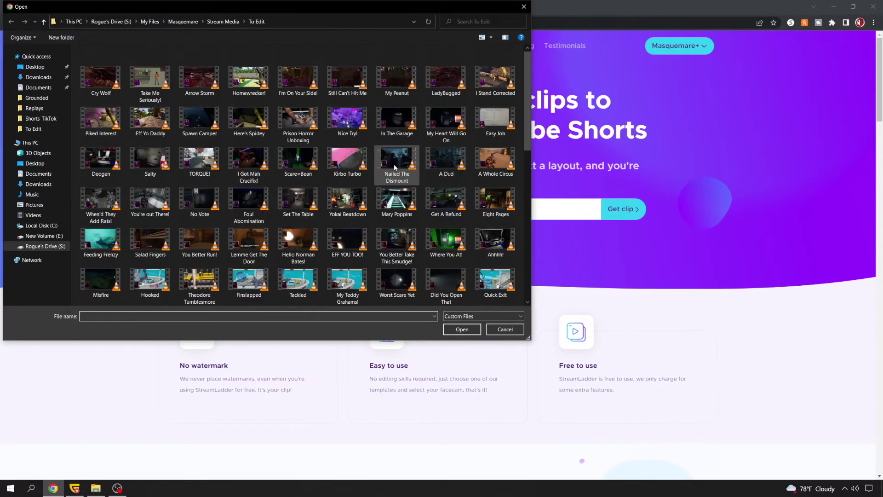
scroll(395, 167, "down", 5)
scroll(402, 175, "up", 5)
scroll(404, 175, "down", 5)
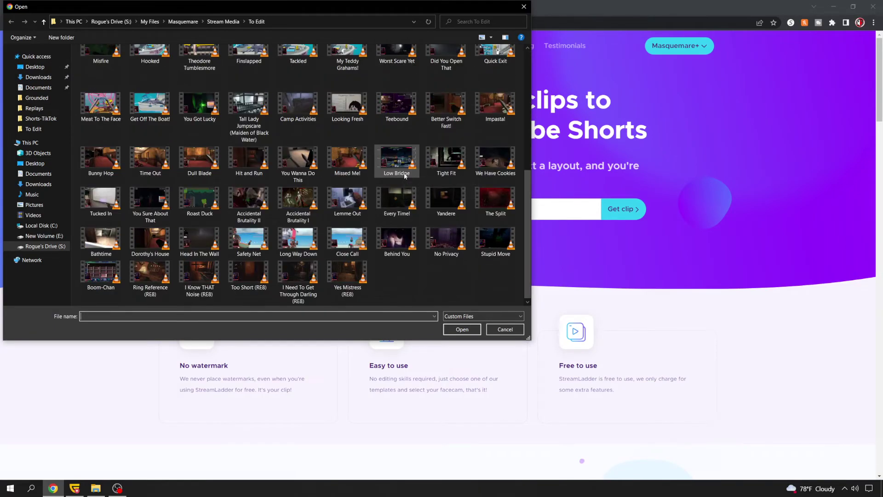
scroll(411, 170, "up", 5)
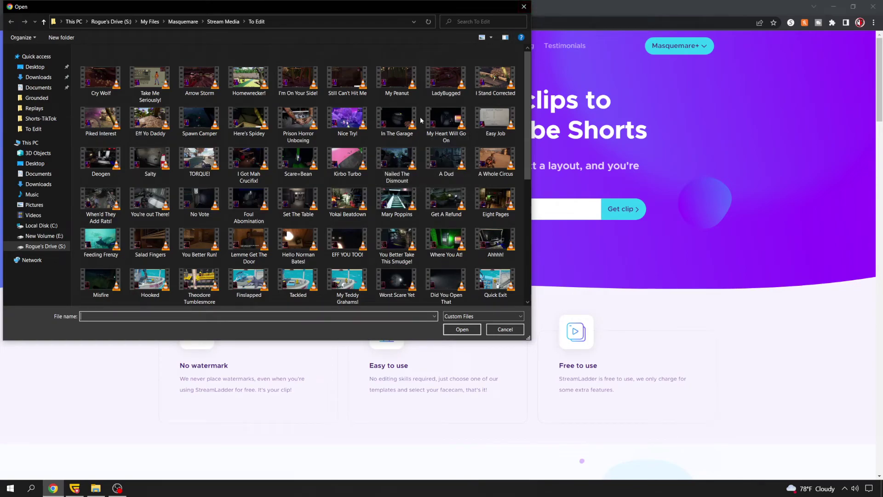
left_click(298, 78)
left_click(462, 329)
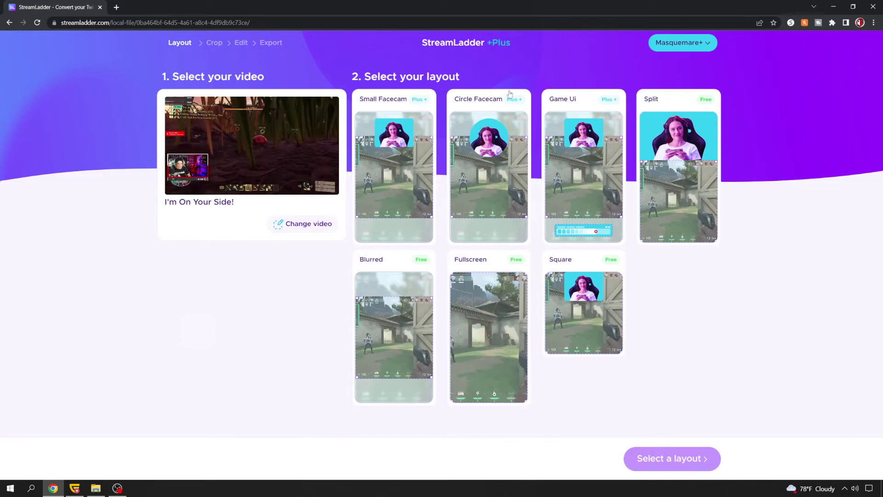
left_click(497, 44)
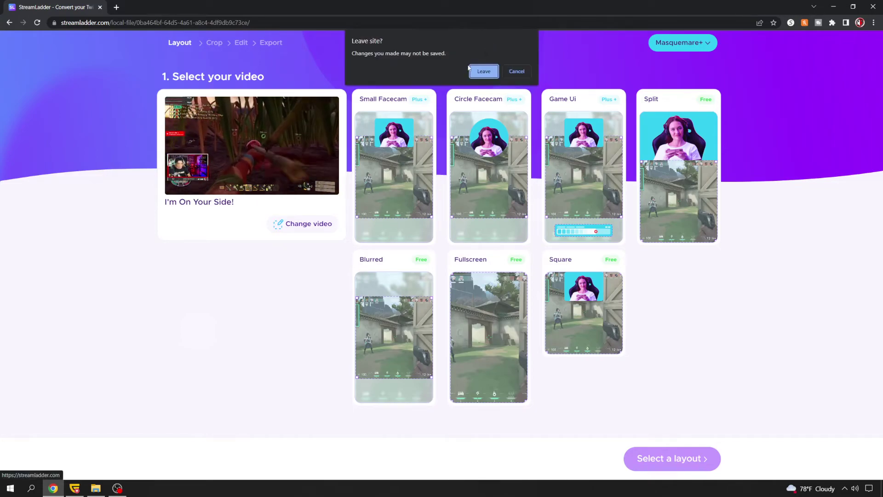
left_click(479, 73)
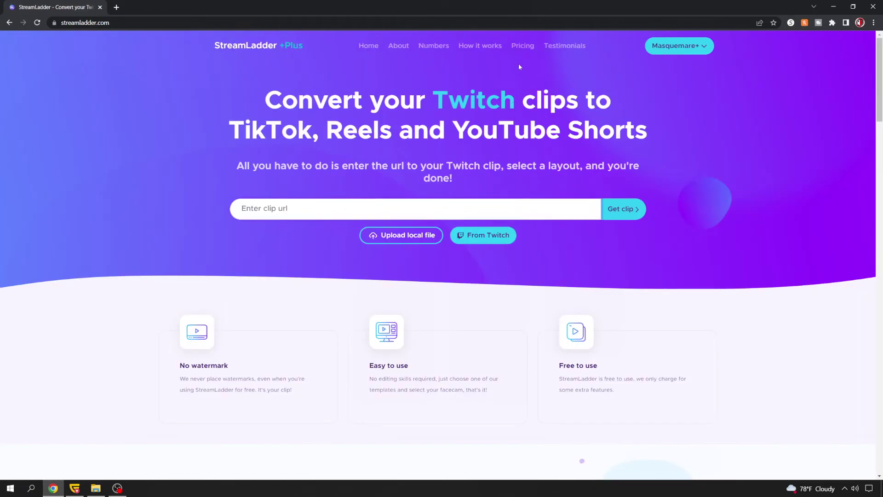
left_click(522, 50)
scroll(524, 211, "down", 5)
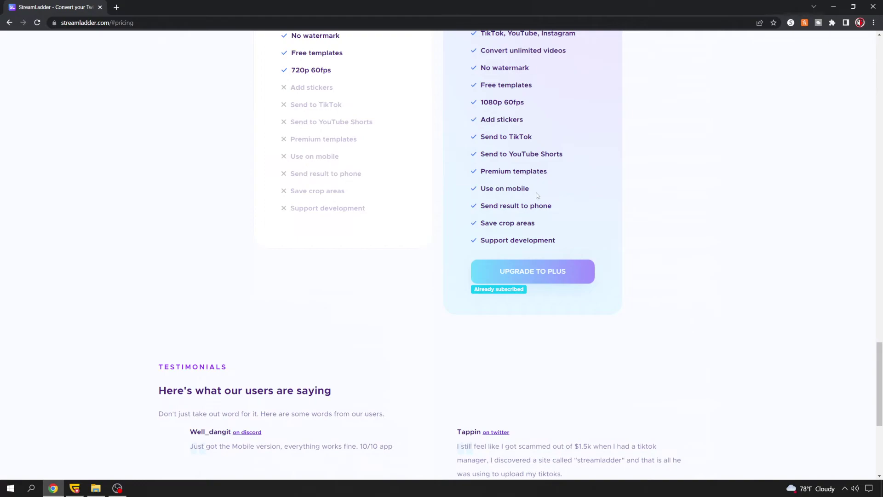
scroll(534, 193, "up", 3)
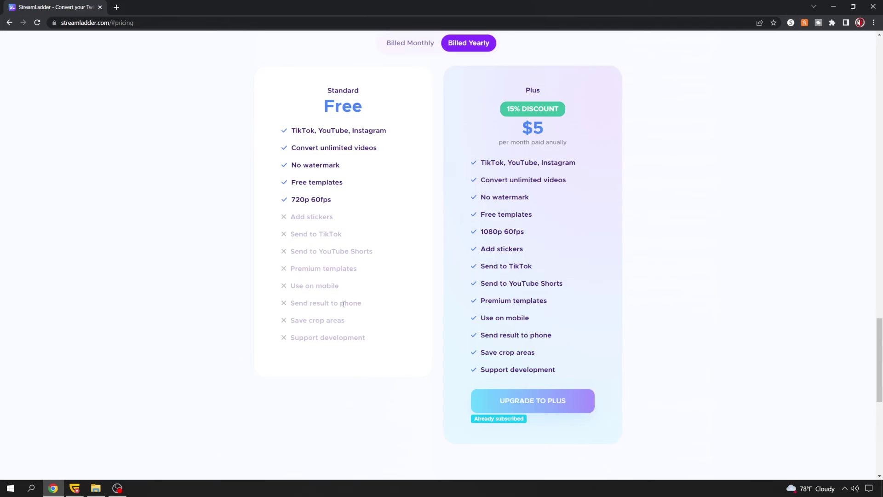
scroll(344, 303, "up", 9)
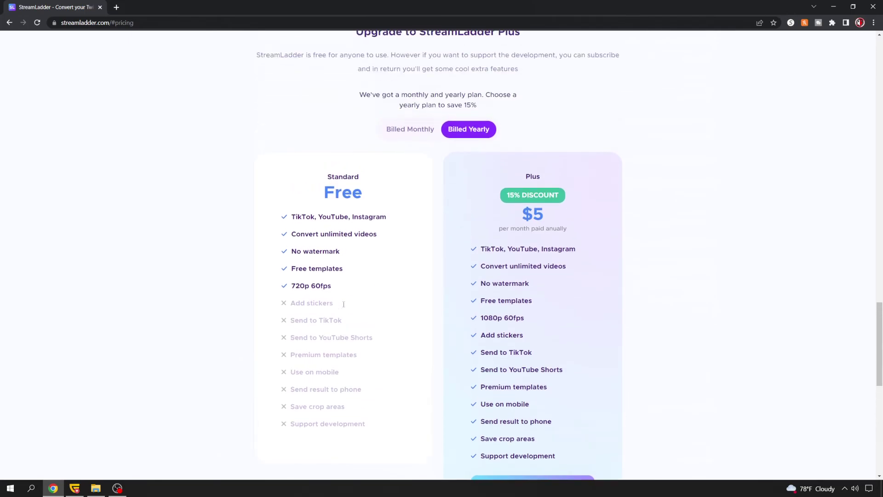
scroll(354, 305, "up", 3)
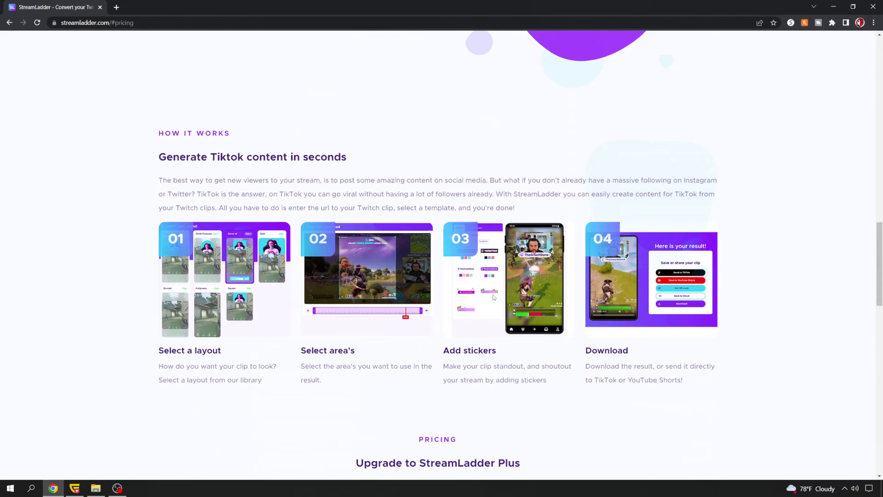
scroll(495, 296, "up", 8)
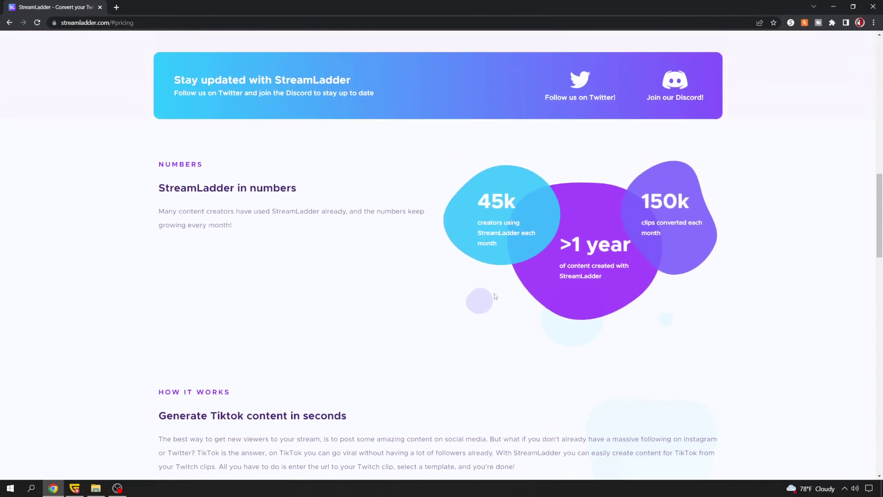
scroll(494, 296, "up", 2)
scroll(490, 291, "up", 12)
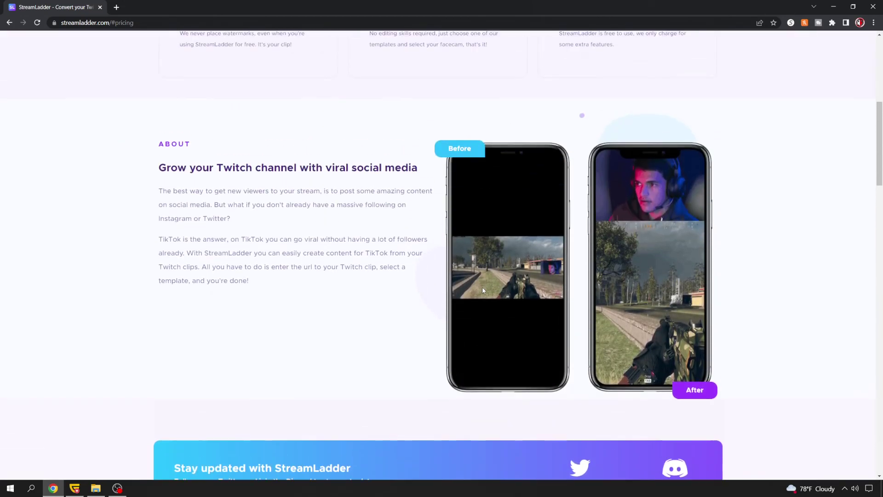